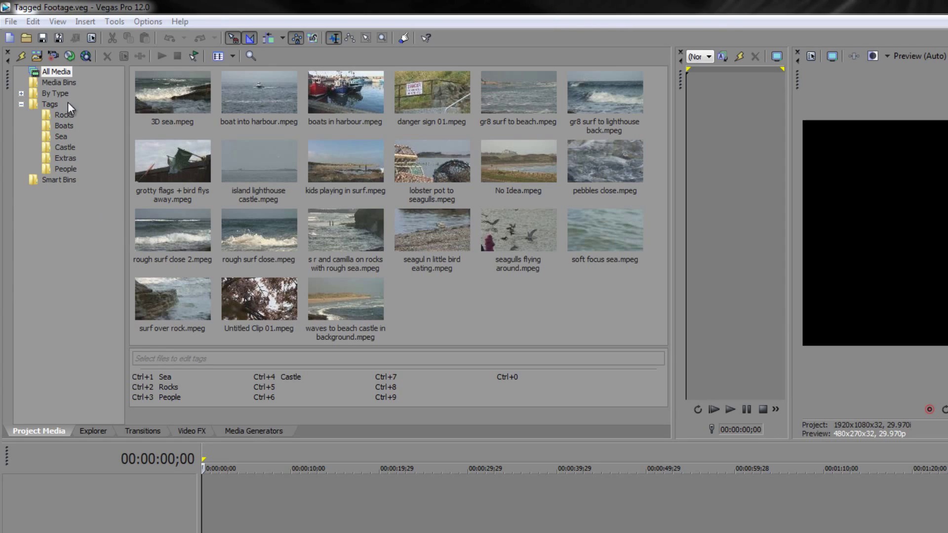
# - Check the Castle-tagged clips against All Media, then bring up the Search Media Bins window
pyautogui.click(67, 147)
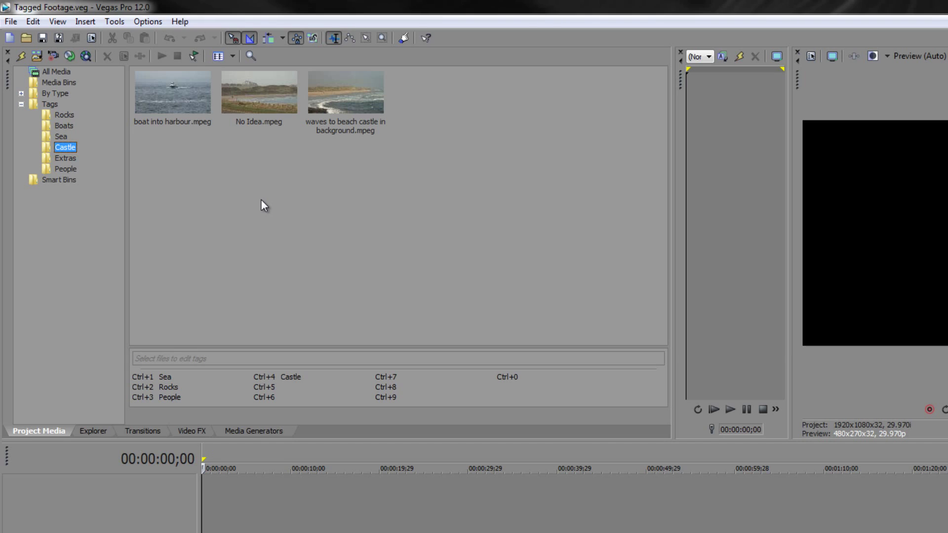
pyautogui.click(50, 72)
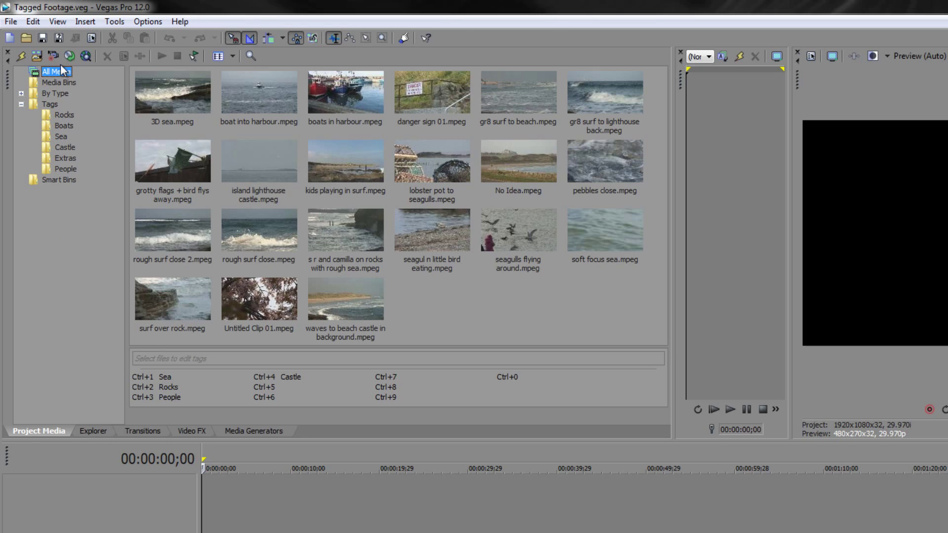
pyautogui.rightClick(50, 200)
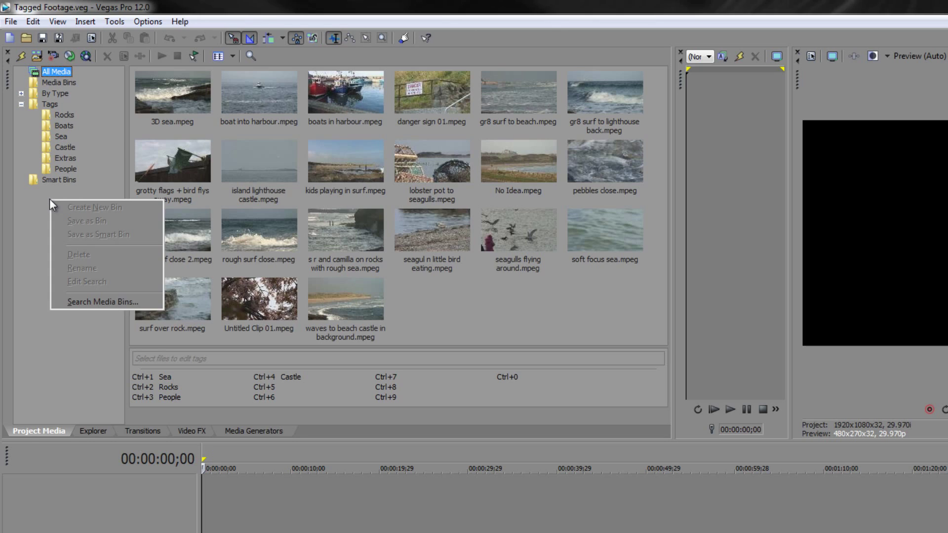
pyautogui.click(79, 303)
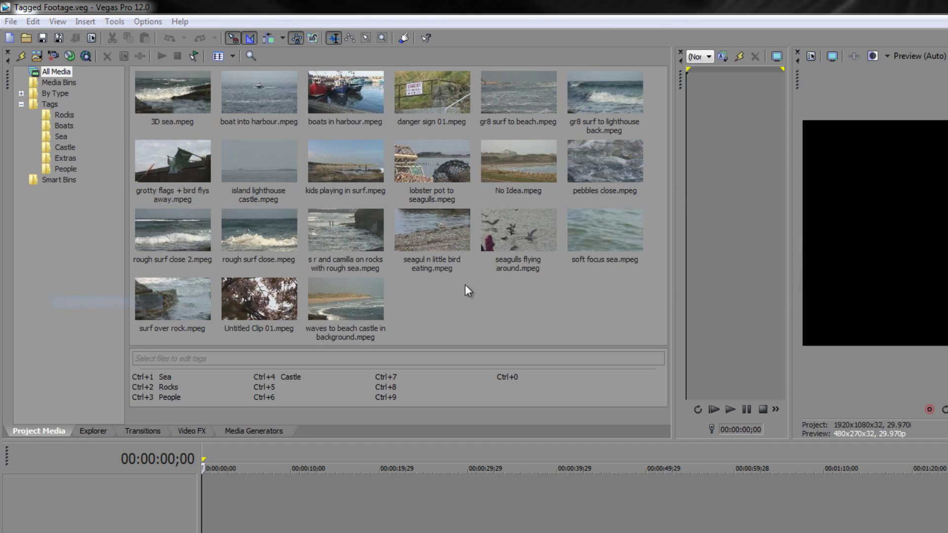
pyautogui.moveTo(647, 190); pyautogui.dragTo(413, 154)
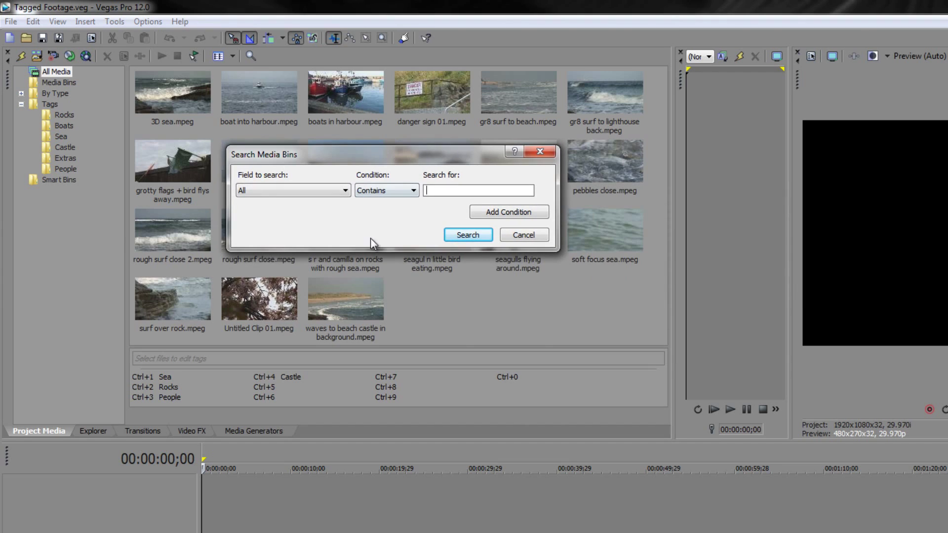
# - Search All fields containing 'castle', creating a results bin of four clips
pyautogui.click(345, 192)
pyautogui.click(345, 192)
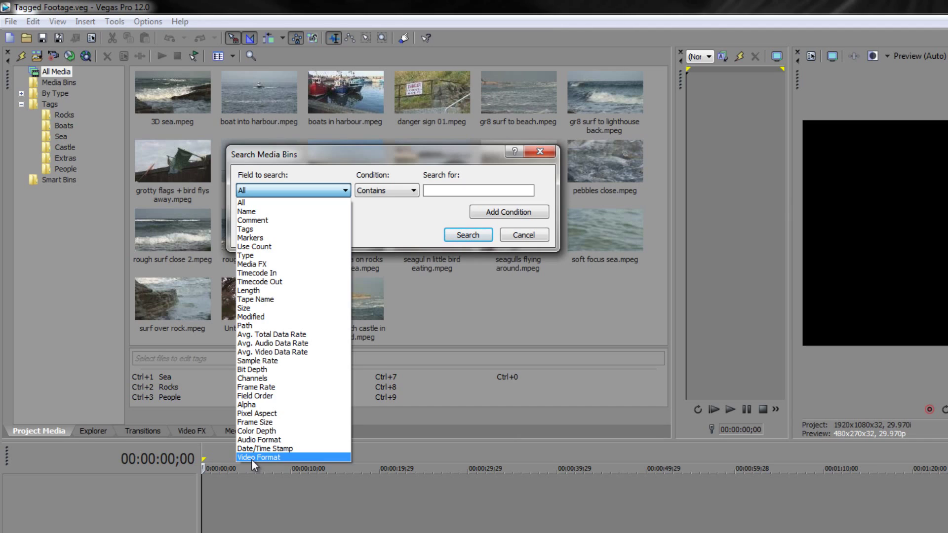
pyautogui.click(262, 188)
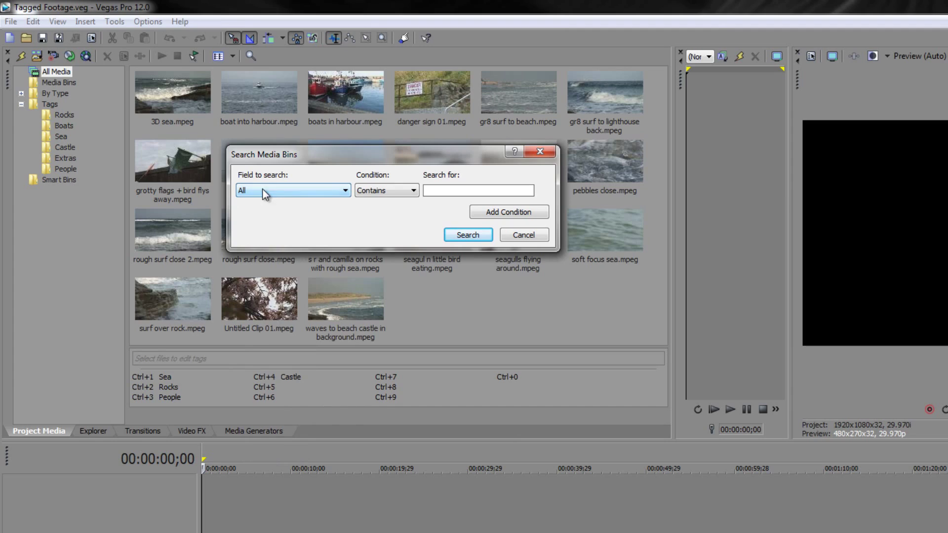
pyautogui.click(456, 190)
pyautogui.write('castle')
pyautogui.click(454, 236)
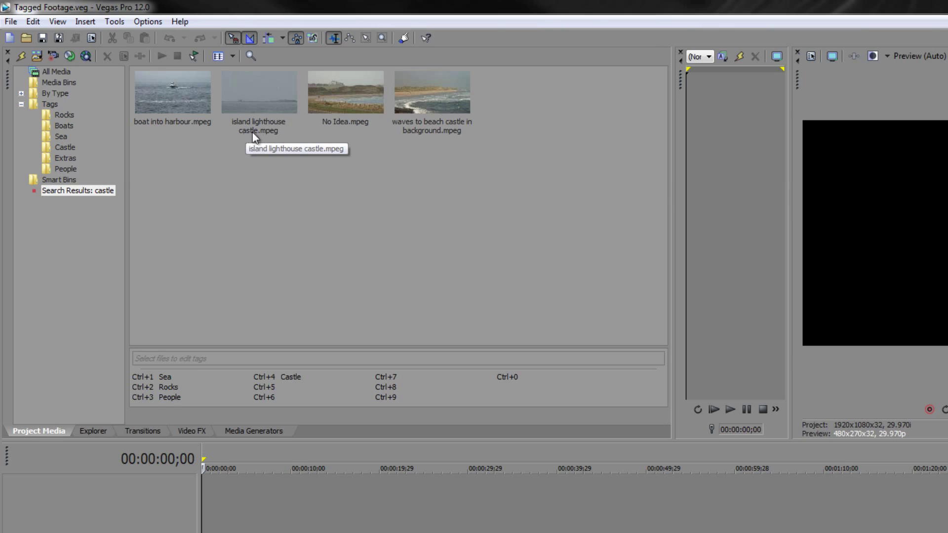
# - Compare the Castle tag with the castle search results and bring up that bin's context menu
pyautogui.click(64, 147)
pyautogui.click(75, 191)
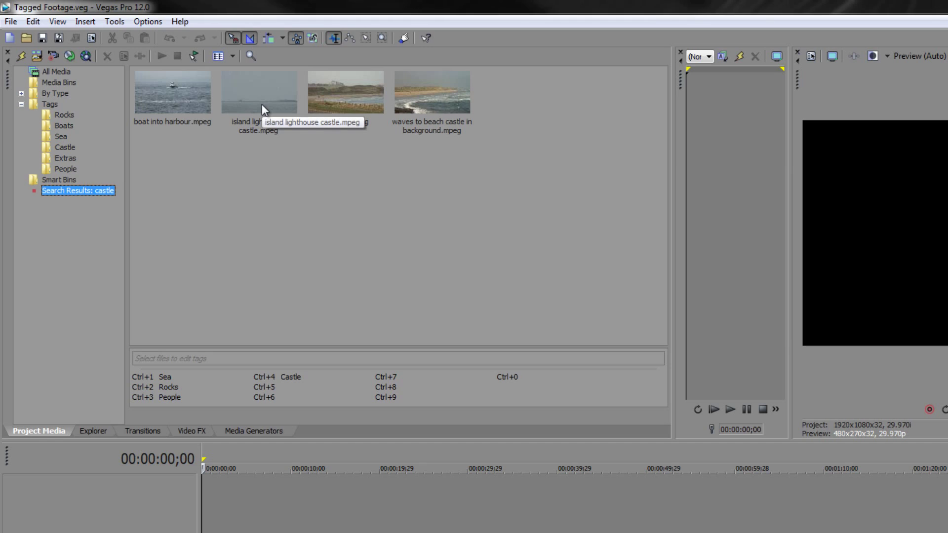
pyautogui.rightClick(69, 197)
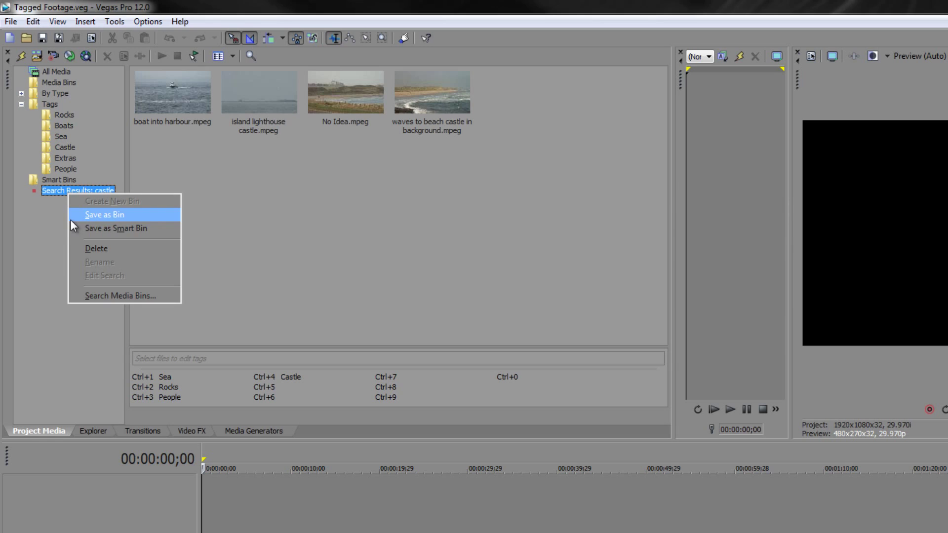
# - Save the castle search results as a smart bin and show it under Smart Bins
pyautogui.click(96, 229)
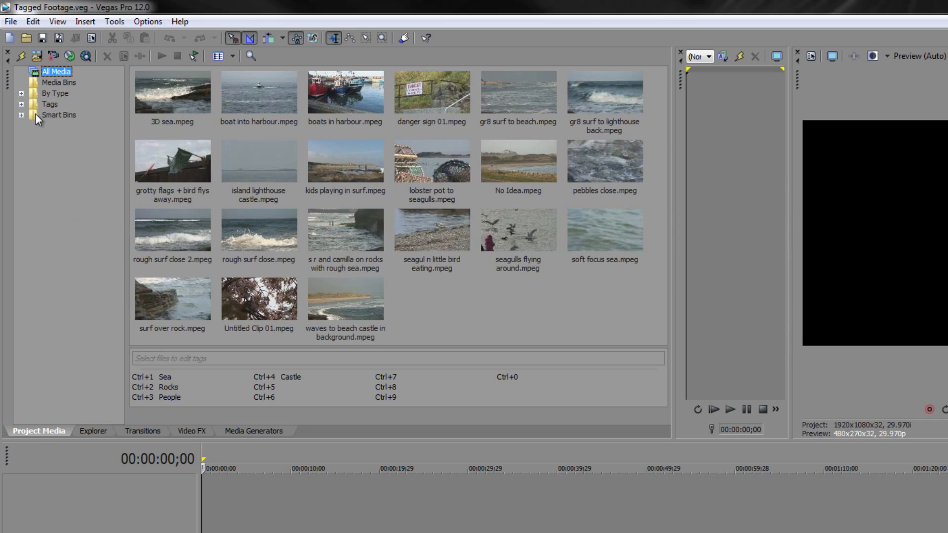
pyautogui.click(21, 115)
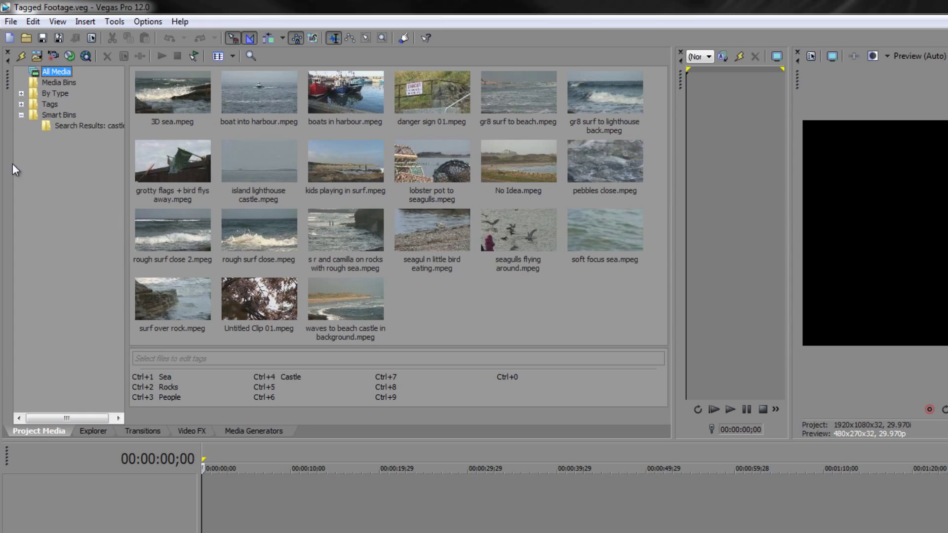
pyautogui.click(93, 126)
pyautogui.rightClick(88, 126)
pyautogui.click(66, 118)
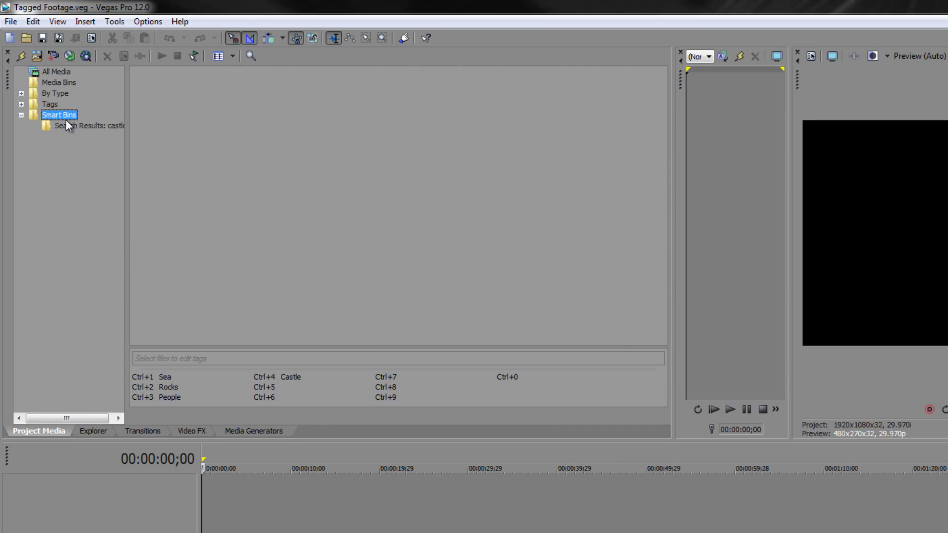
# - Rename the smart bin from 'Search Results: castle' to 'castle'
pyautogui.click(75, 127)
pyautogui.click(76, 127)
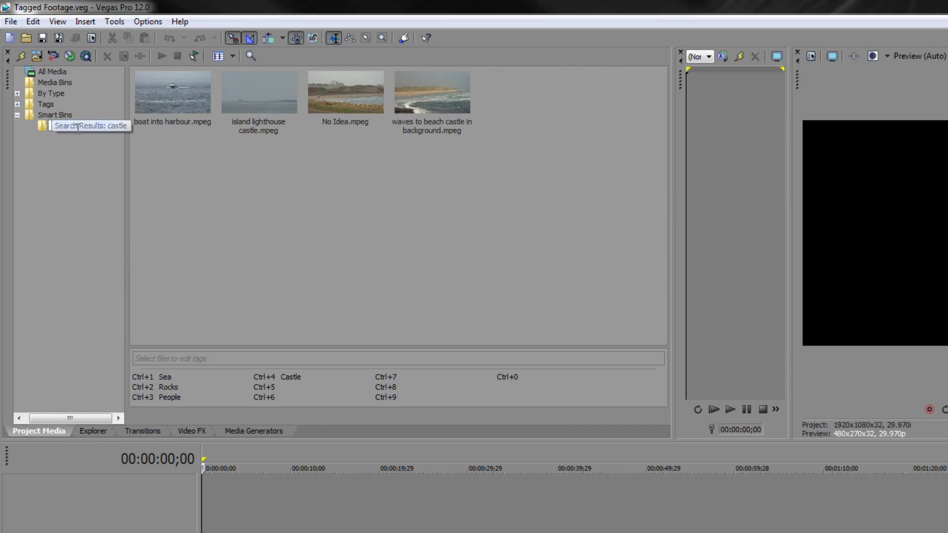
pyautogui.click(105, 127)
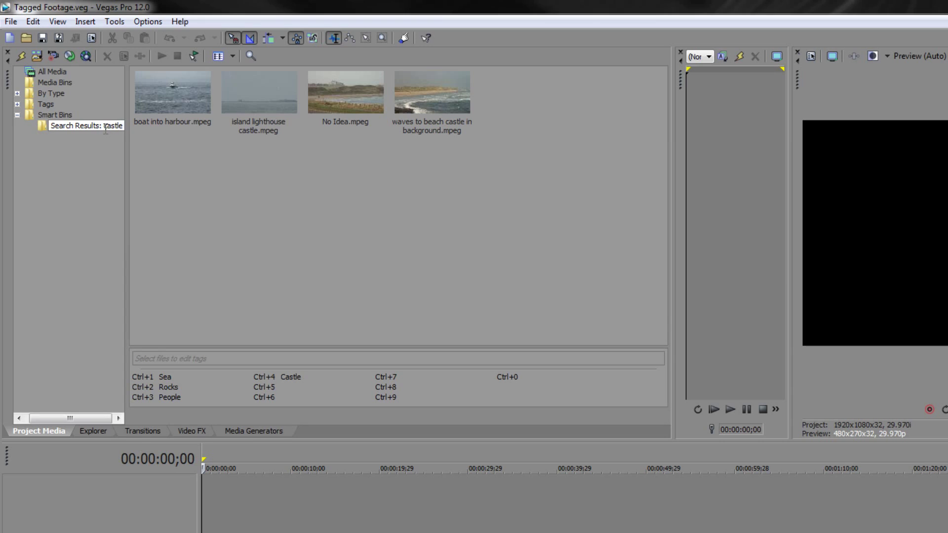
pyautogui.moveTo(105, 127); pyautogui.dragTo(41, 127)
pyautogui.press('BackSpace')
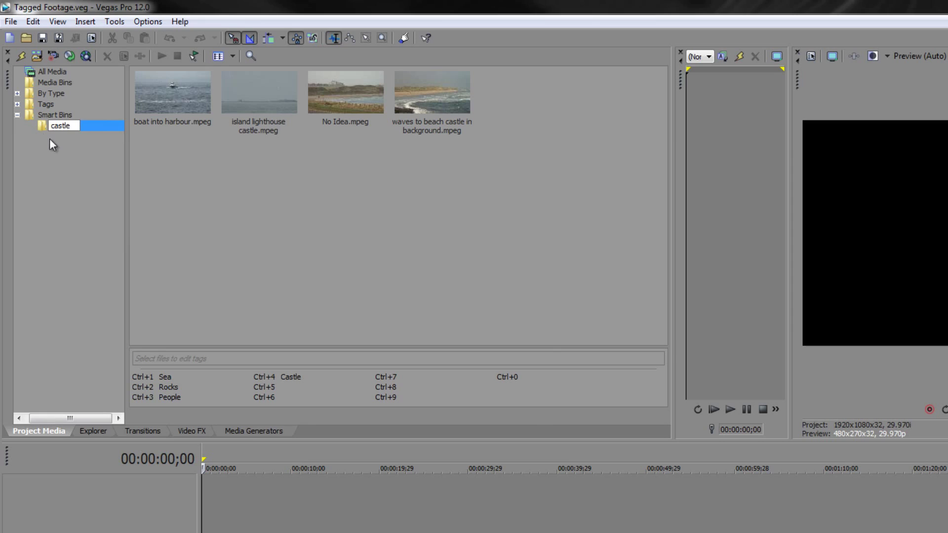
pyautogui.press('Return')
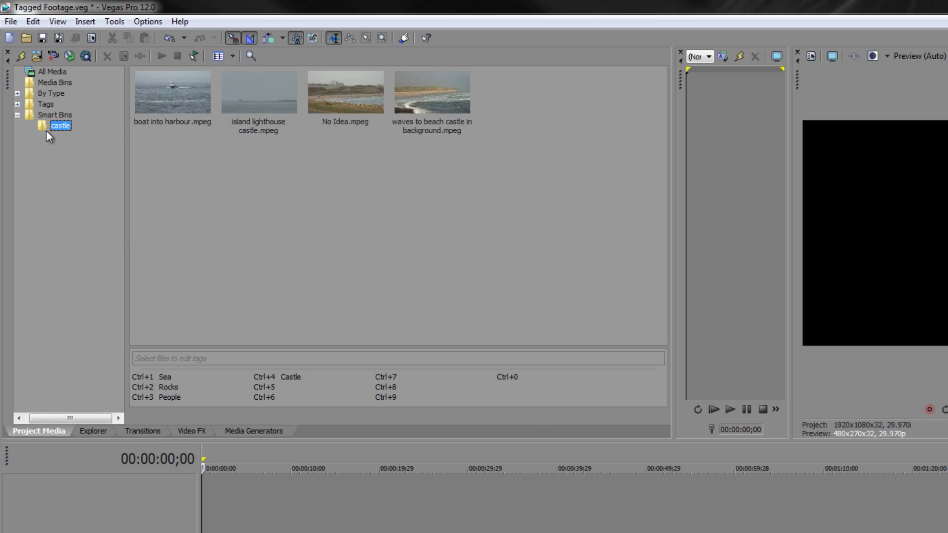
# - Tag island lighthouse castle.mpeg with Castle and verify the Castle tag and castle smart bin
pyautogui.click(17, 105)
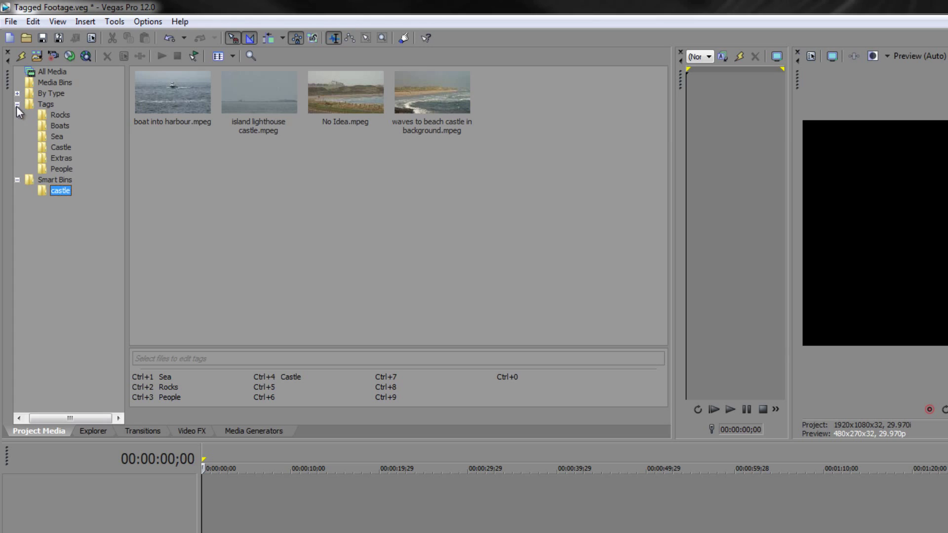
pyautogui.click(253, 104)
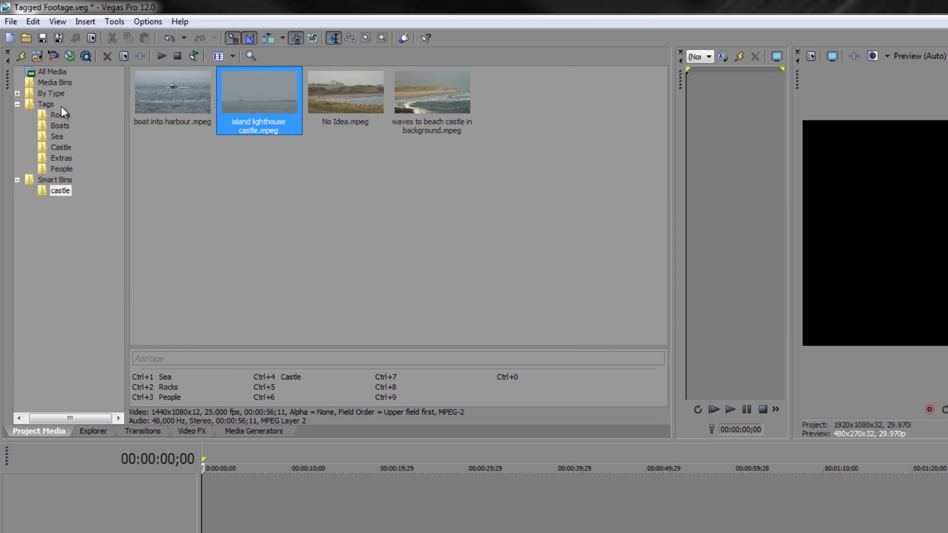
pyautogui.click(273, 380)
pyautogui.click(63, 147)
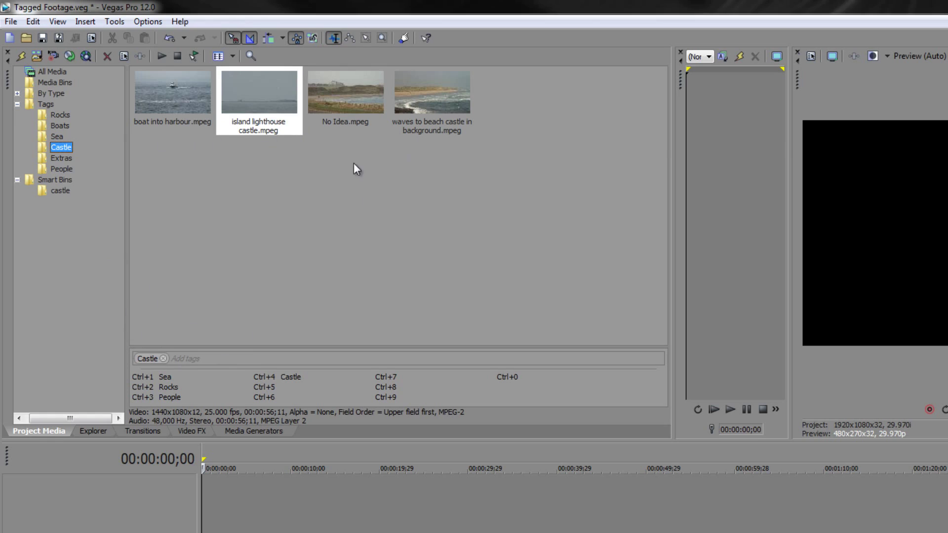
pyautogui.click(62, 192)
# - In All Media, rename 3D sea.mpeg to 'Castle 3D sea.mpeg'
pyautogui.click(48, 71)
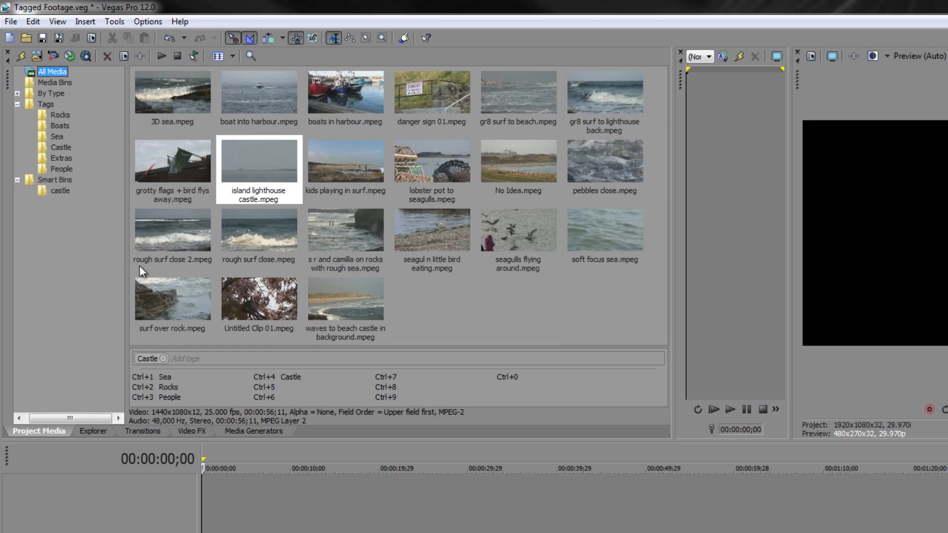
pyautogui.click(171, 124)
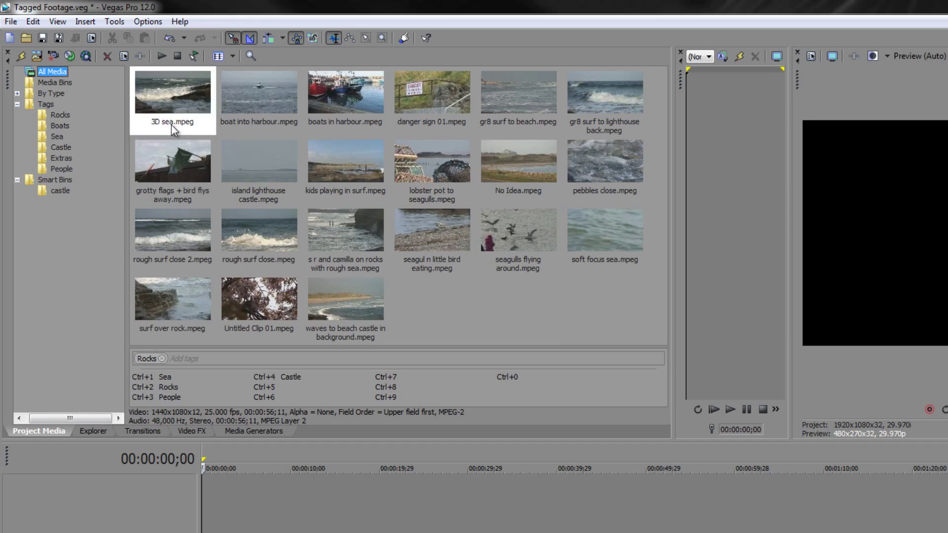
pyautogui.rightClick(168, 122)
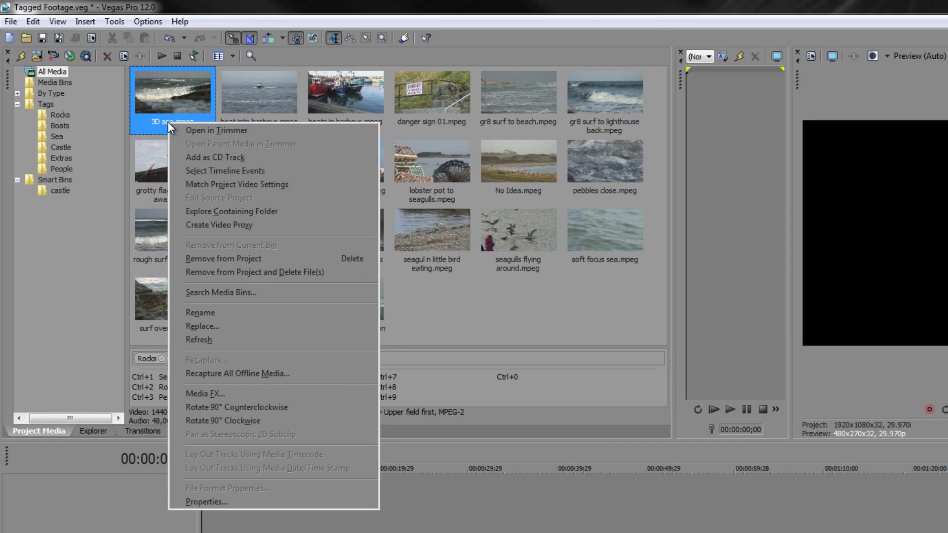
pyautogui.click(498, 291)
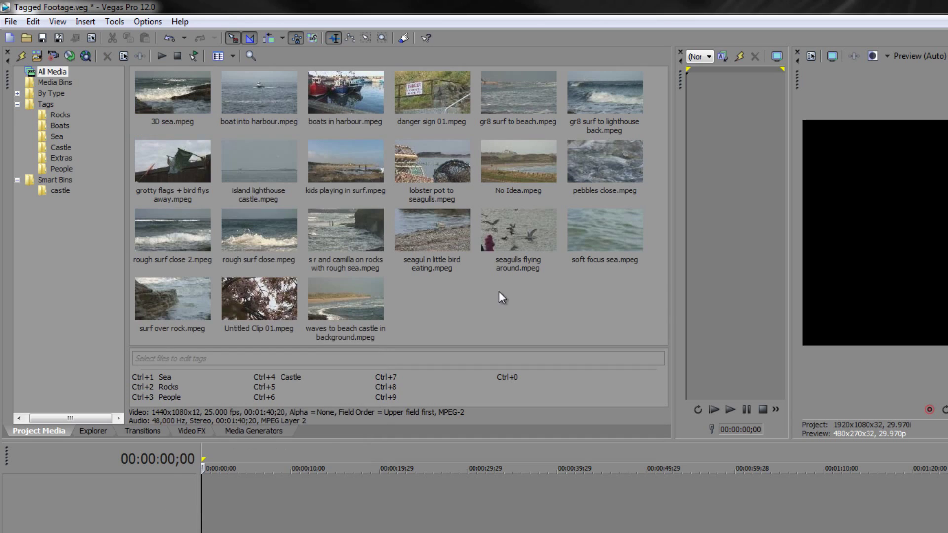
pyautogui.click(172, 106)
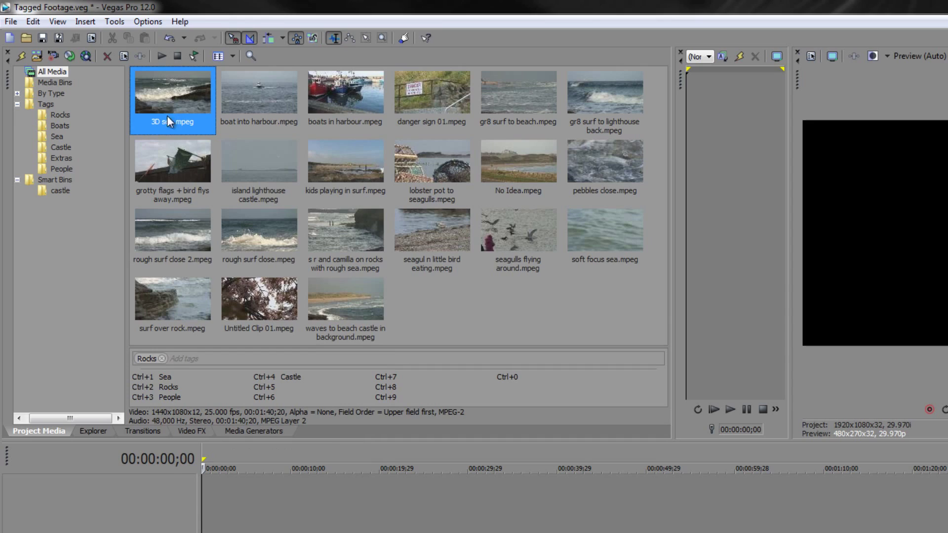
pyautogui.click(163, 122)
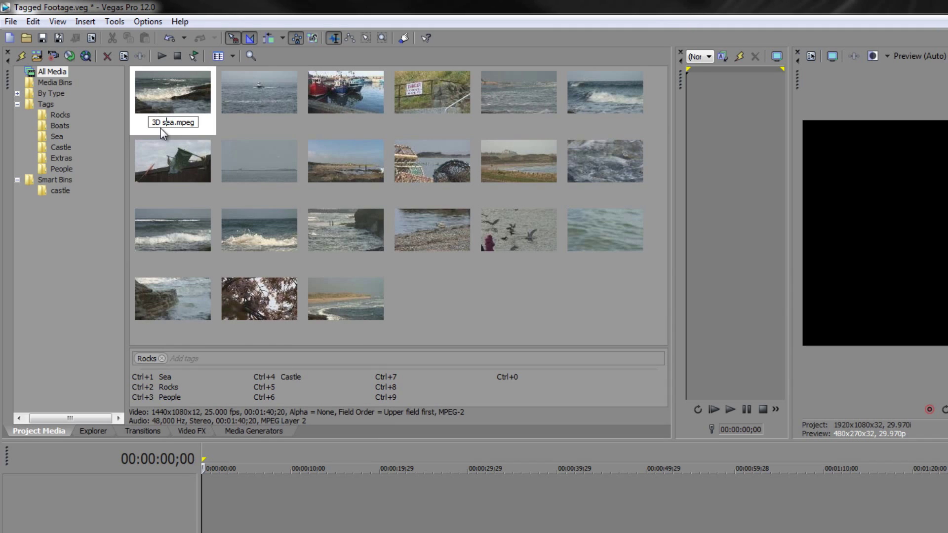
pyautogui.write('Castle')
pyautogui.click(443, 371)
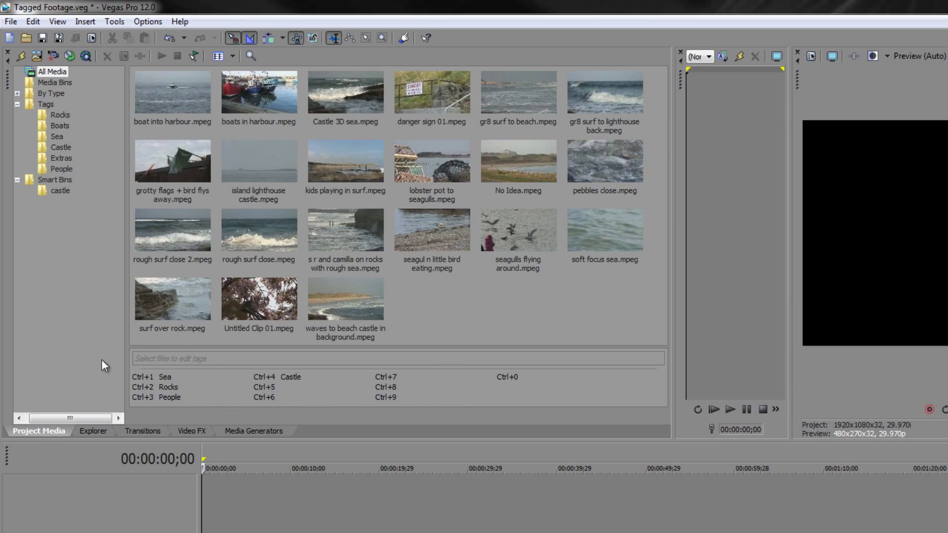
# - Compare the Castle tag with the castle smart bin, now listing five clips including Castle 3D sea.mpeg
pyautogui.click(61, 149)
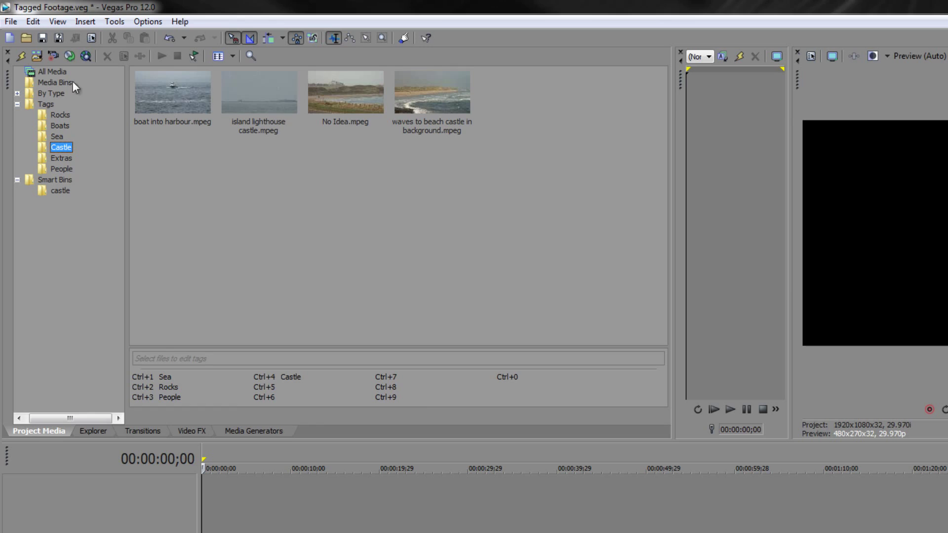
pyautogui.click(48, 193)
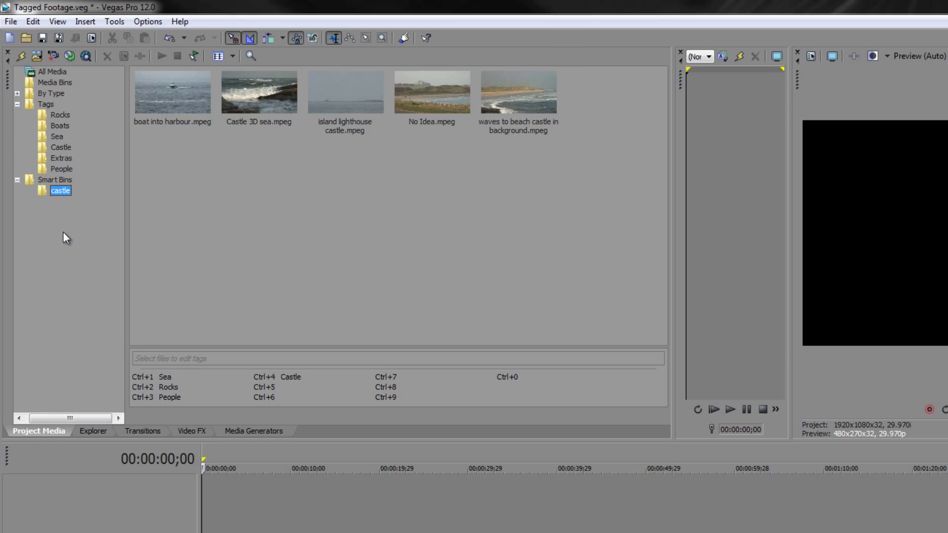
pyautogui.rightClick(42, 192)
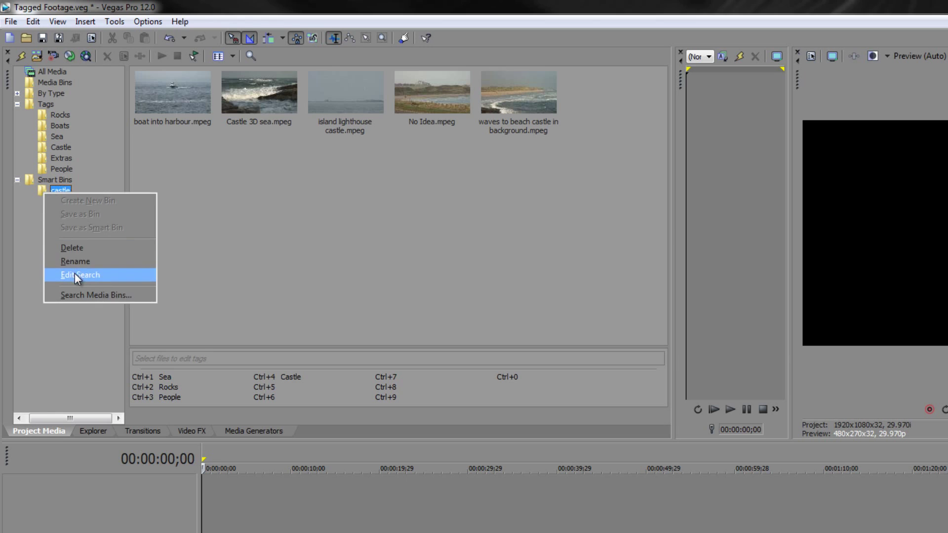
pyautogui.click(75, 273)
pyautogui.moveTo(595, 210); pyautogui.dragTo(336, 183)
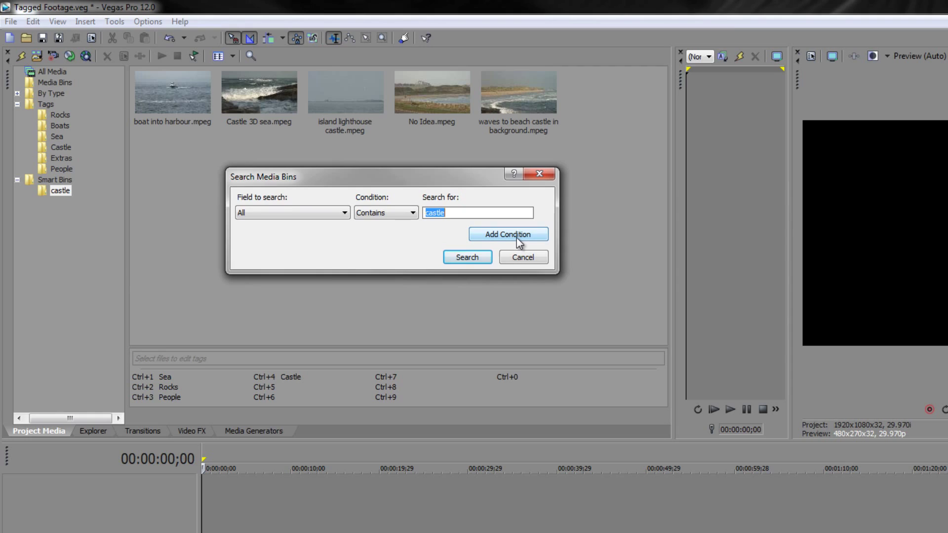
pyautogui.click(524, 258)
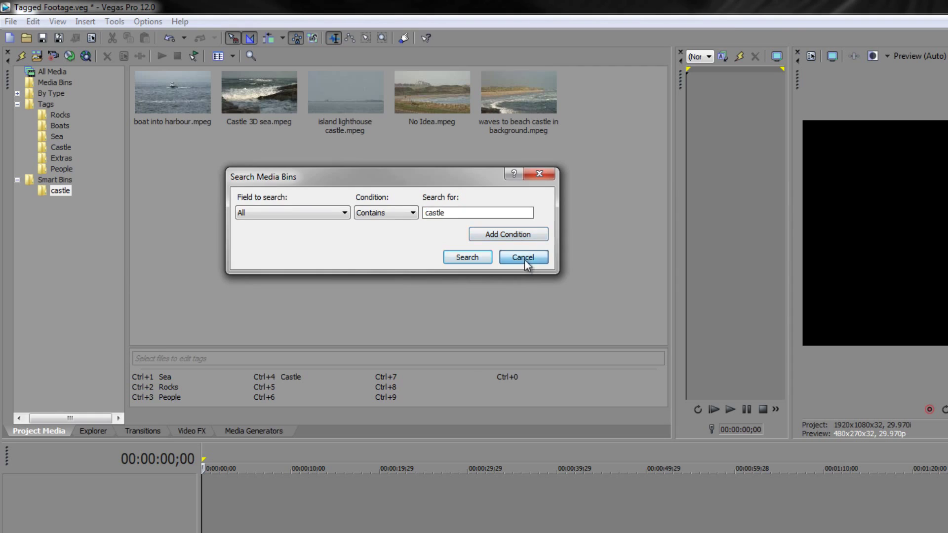
# - Search all project media for 'surf', creating a results bin of six clips
pyautogui.click(54, 72)
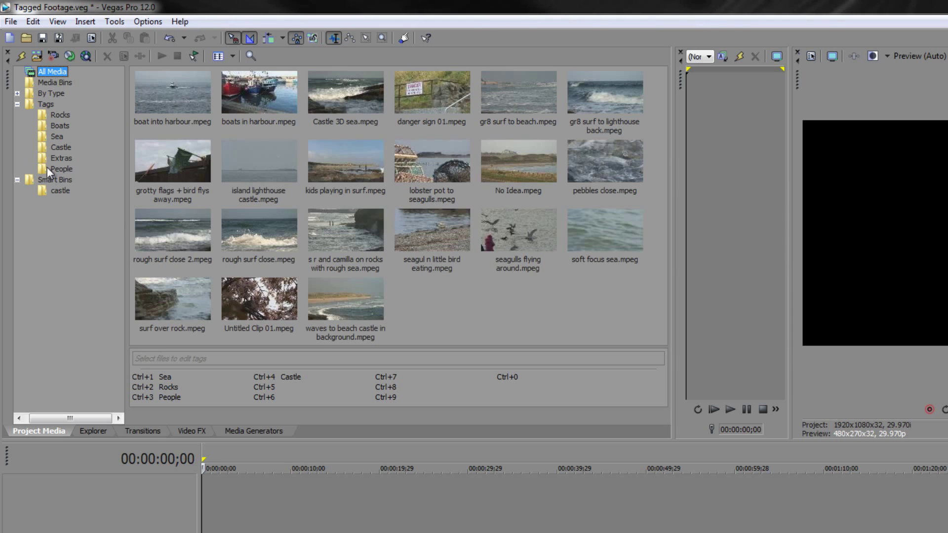
pyautogui.rightClick(42, 224)
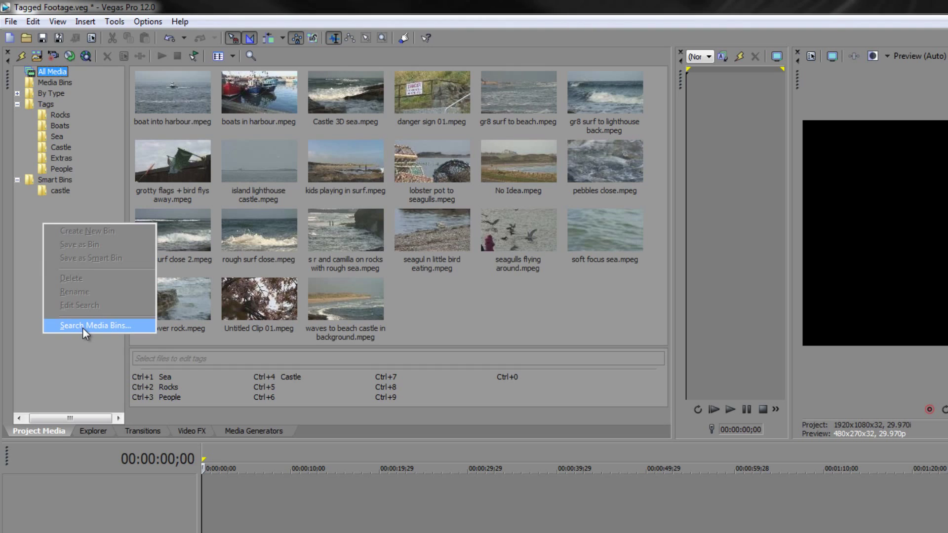
pyautogui.click(82, 327)
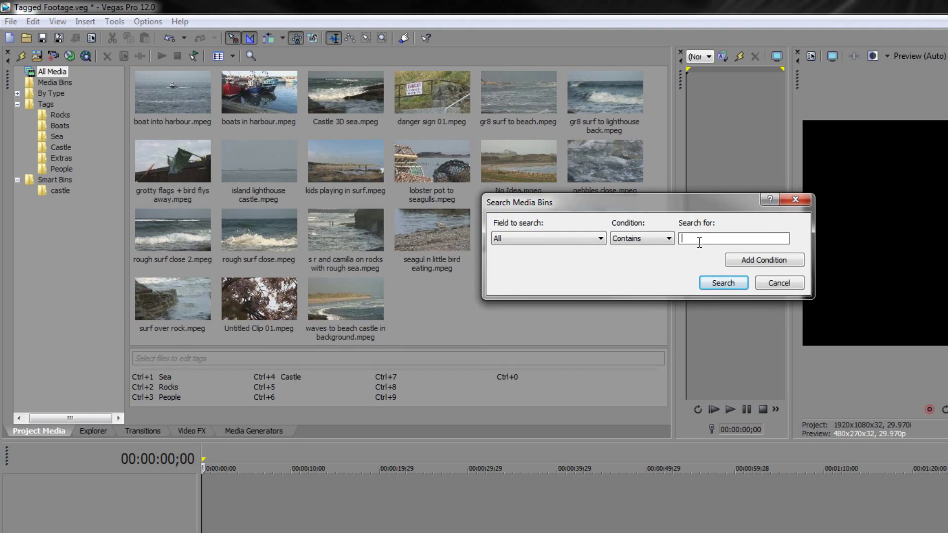
pyautogui.write('surf')
pyautogui.press('Return')
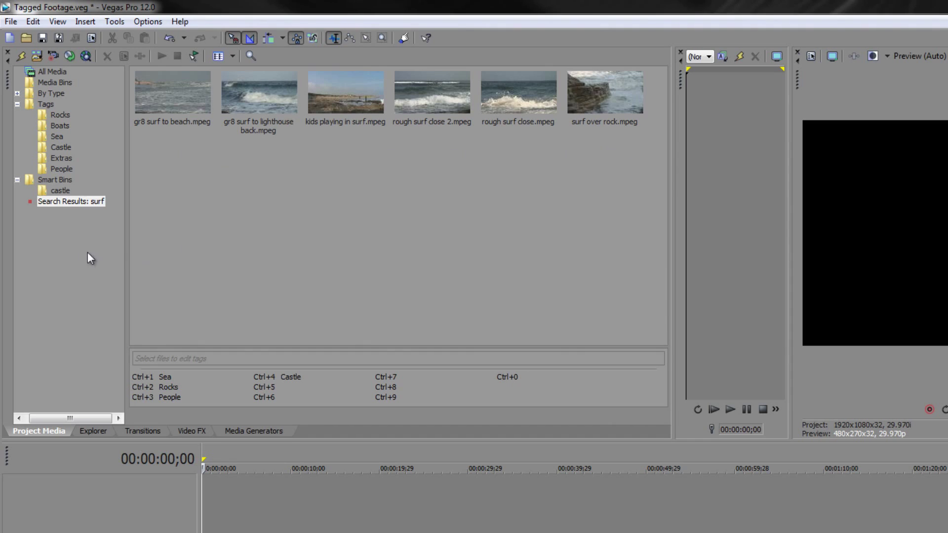
# - Save the surf search results as a smart bin and view it under Smart Bins
pyautogui.rightClick(59, 204)
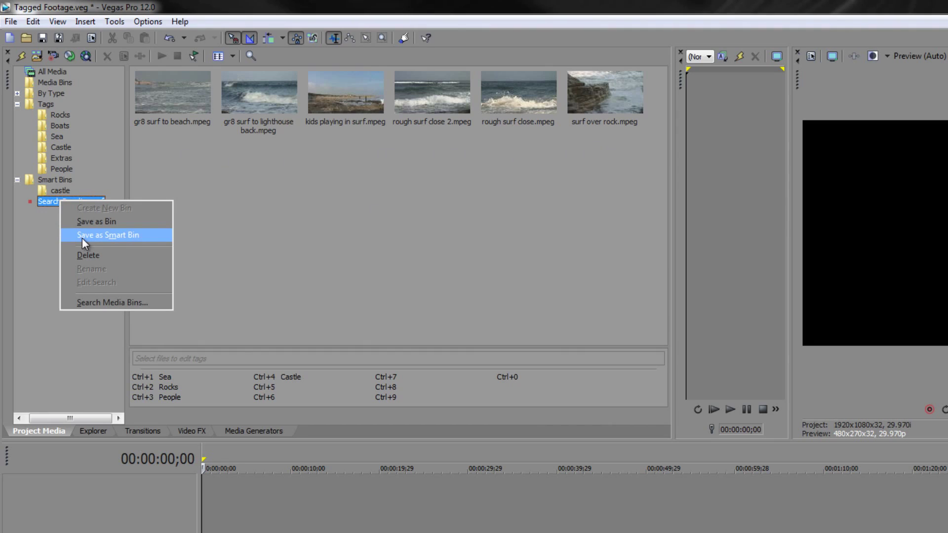
pyautogui.click(82, 235)
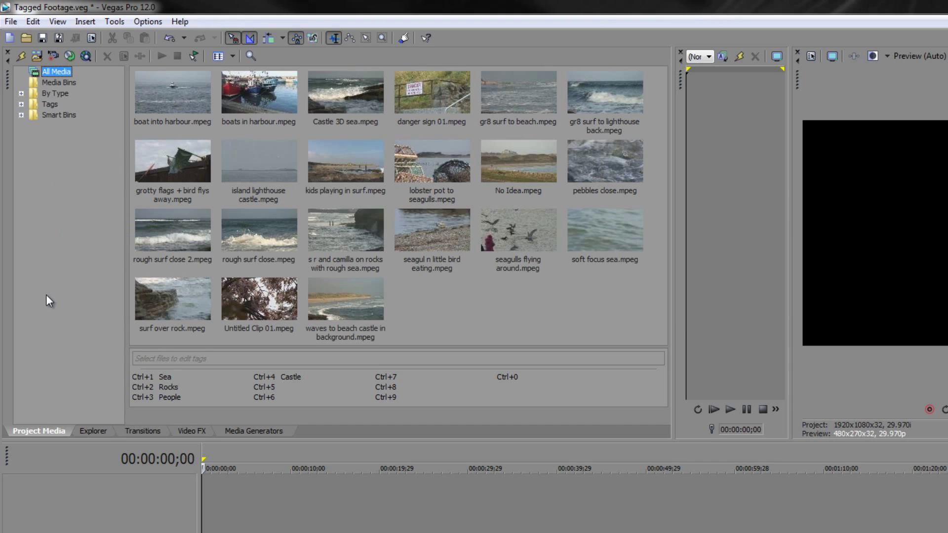
pyautogui.click(22, 115)
pyautogui.click(72, 137)
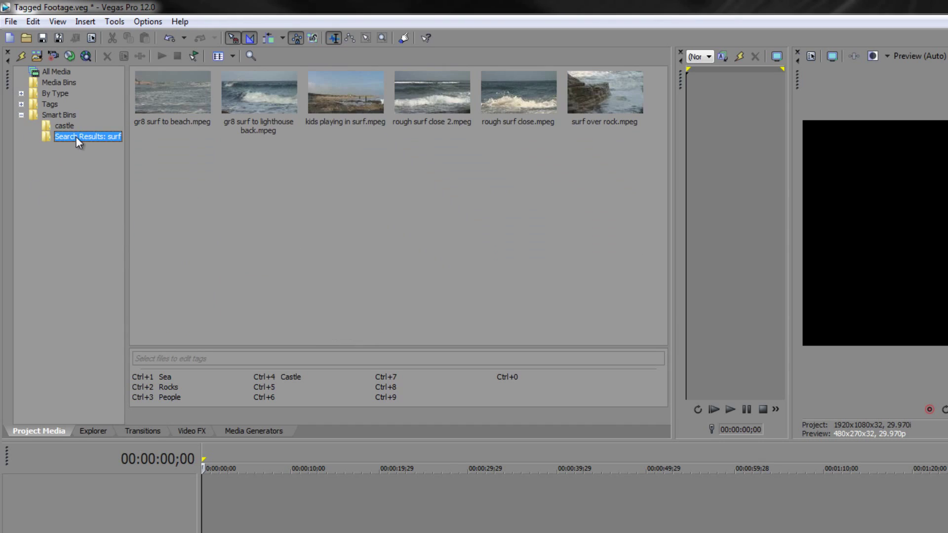
# - Rename the bin to 'surf', expand Tags, and return to All Media's 21 clips
pyautogui.click(107, 136)
pyautogui.moveTo(106, 137); pyautogui.dragTo(53, 139)
pyautogui.press('BackSpace')
pyautogui.press('Return')
pyautogui.click(21, 104)
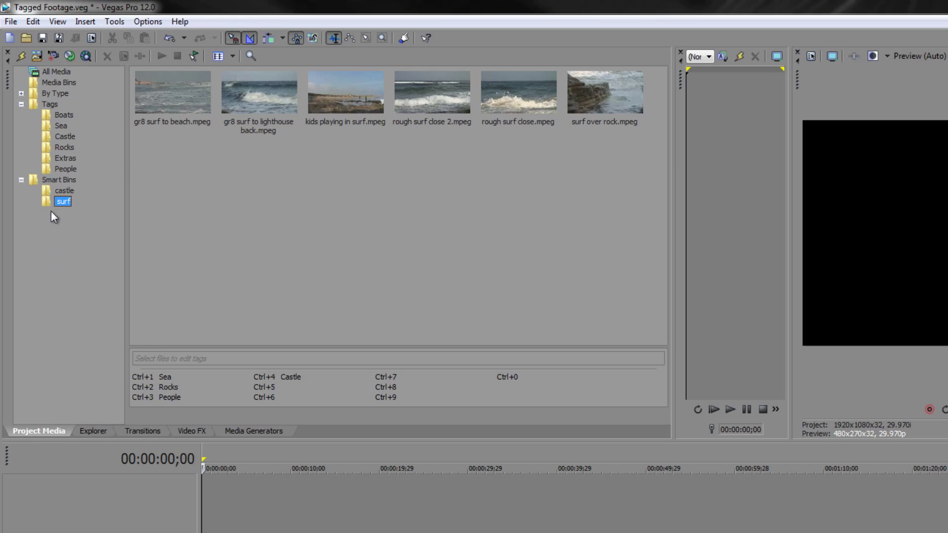
pyautogui.click(55, 74)
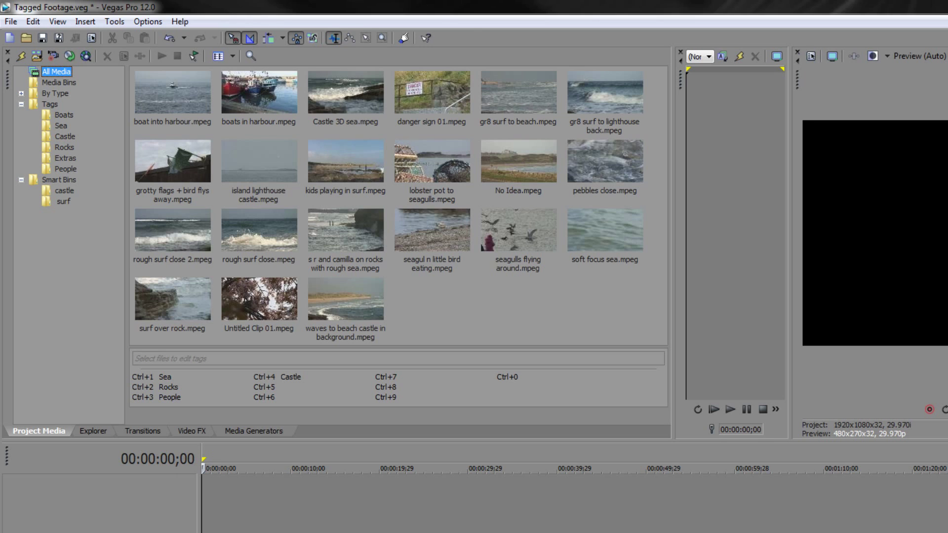
# - Show the D:\Sony Vegas\Seahouses\Video folder in Explorer, moved aside to reveal Vegas
pyautogui.hotkey('alt', 'Tab')
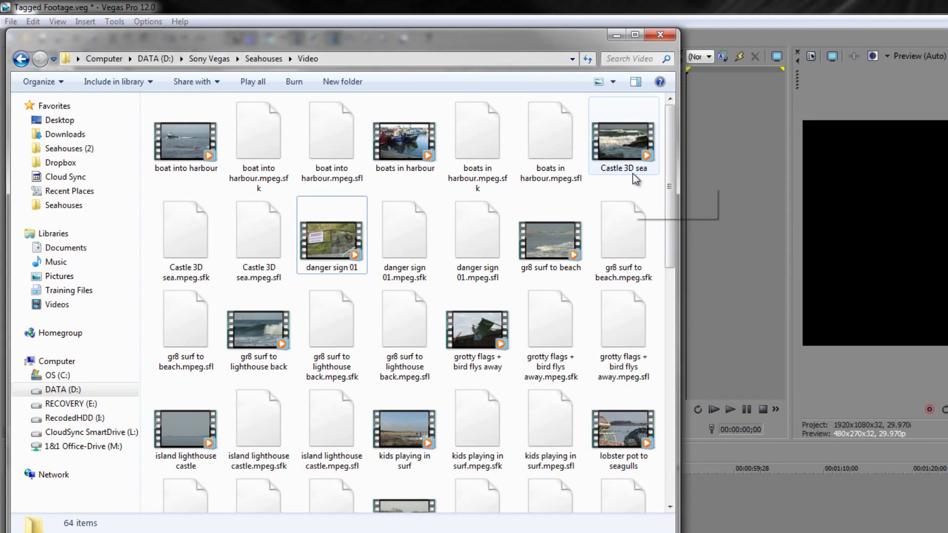
pyautogui.moveTo(518, 56); pyautogui.dragTo(528, 221)
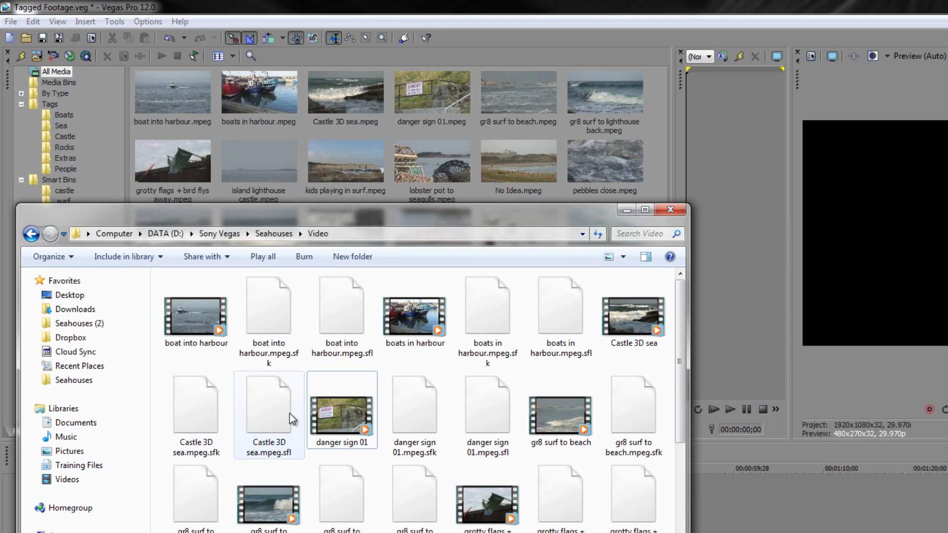
# - Close Explorer and rename No Idea.mpeg to CastlePan.mpeg
pyautogui.click(670, 210)
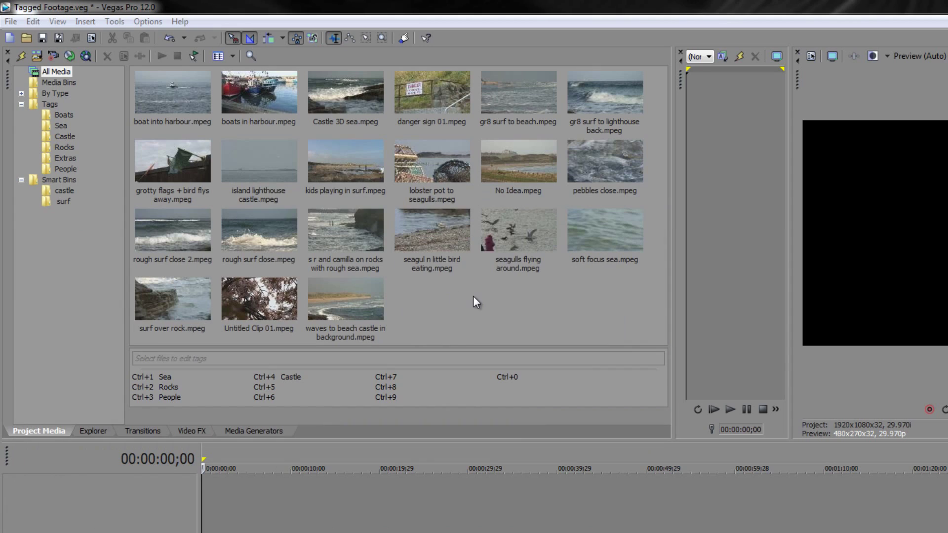
pyautogui.click(519, 196)
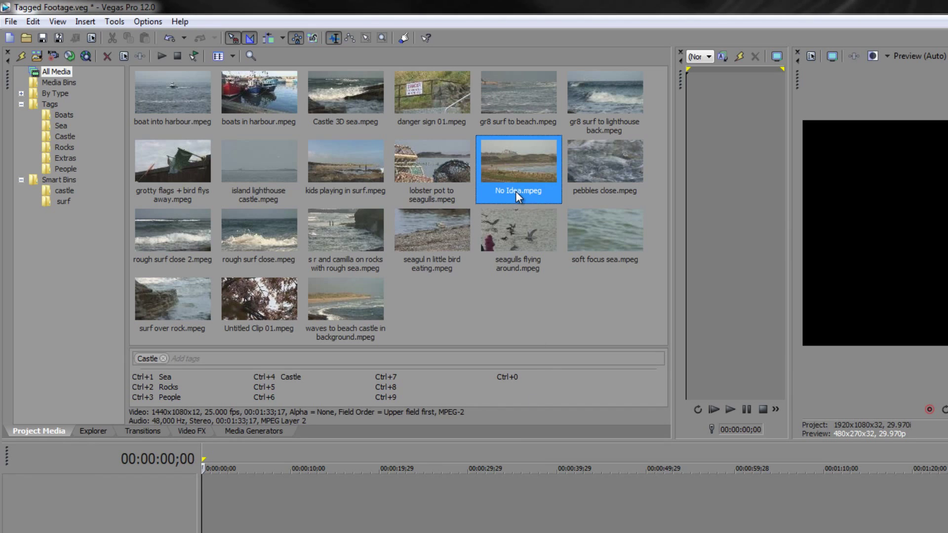
pyautogui.click(516, 191)
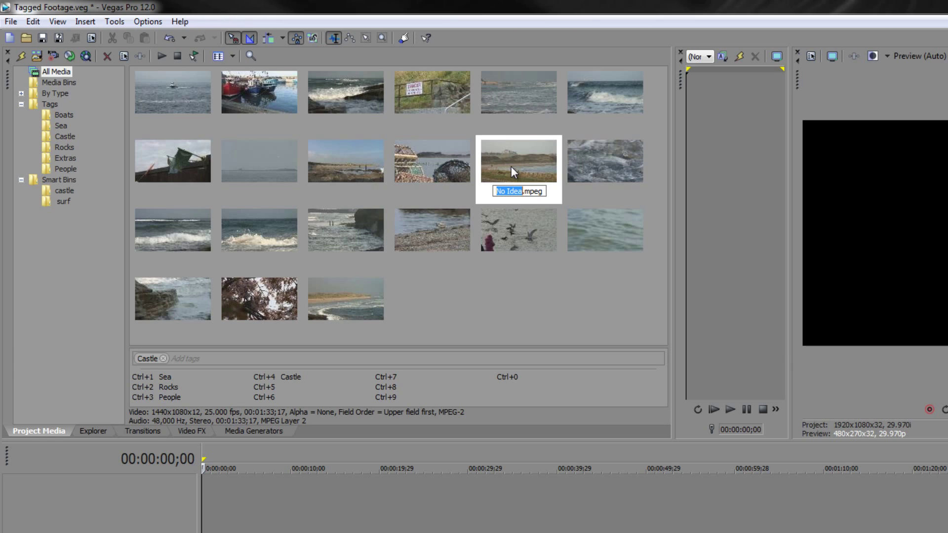
pyautogui.write('CastlePan')
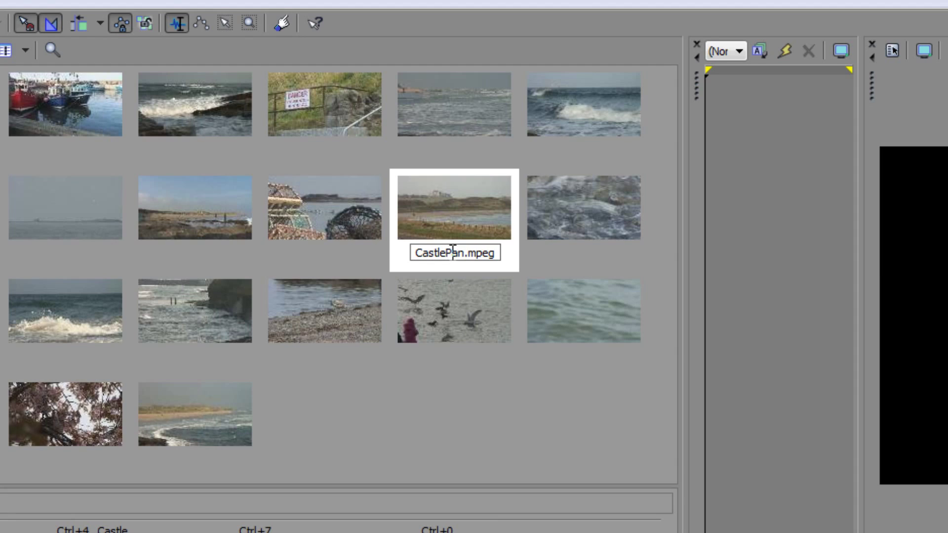
pyautogui.press('Home')
pyautogui.press('Right')
pyautogui.click(497, 407)
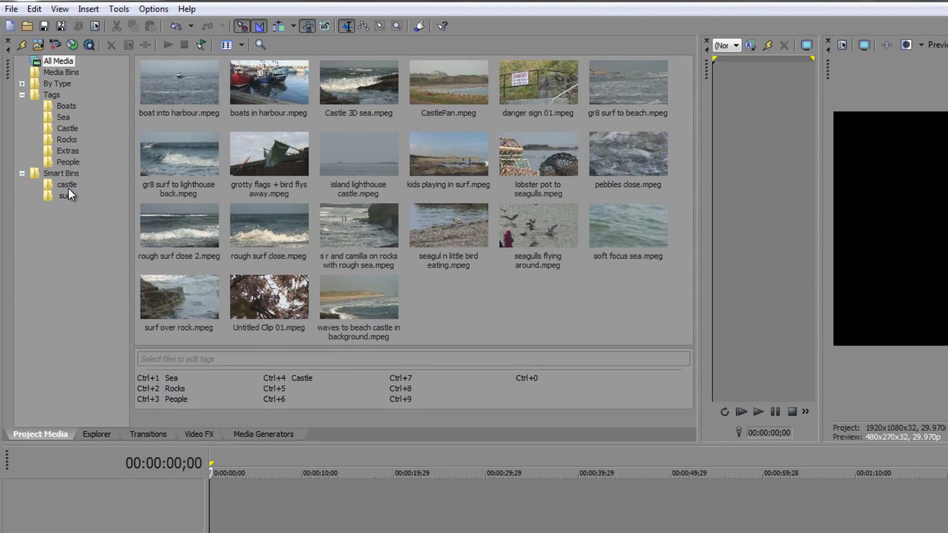
# - Verify CastlePan.mpeg is among the castle bin's five clips, then list all 21 clips under All Media
pyautogui.click(67, 185)
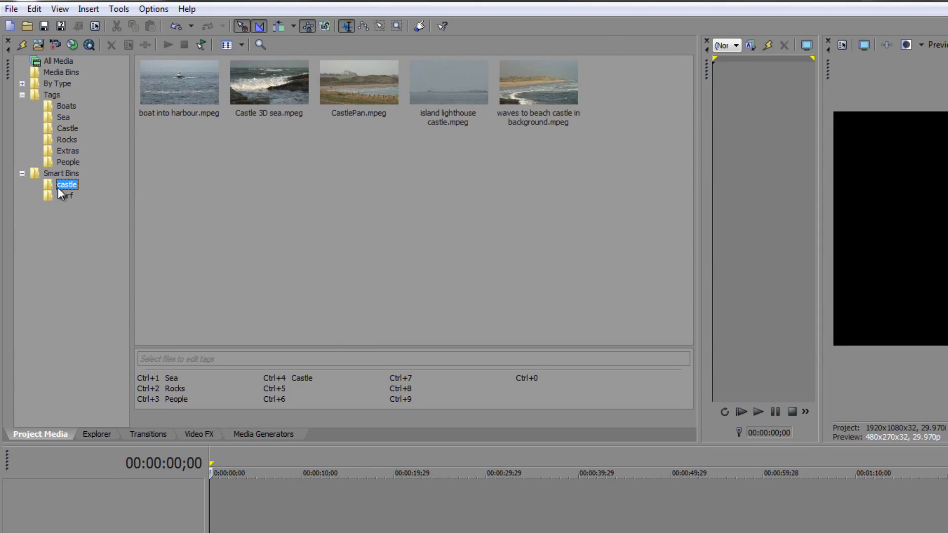
pyautogui.click(20, 83)
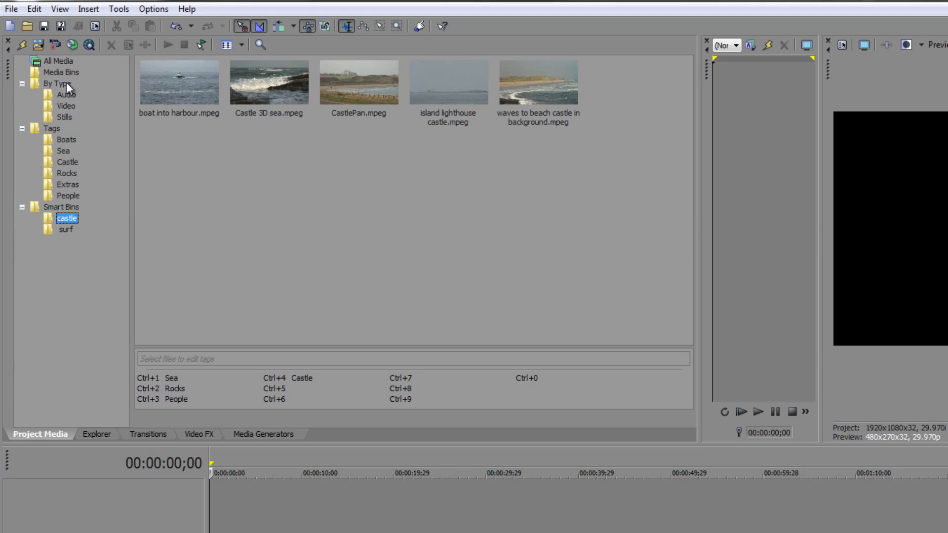
pyautogui.click(66, 62)
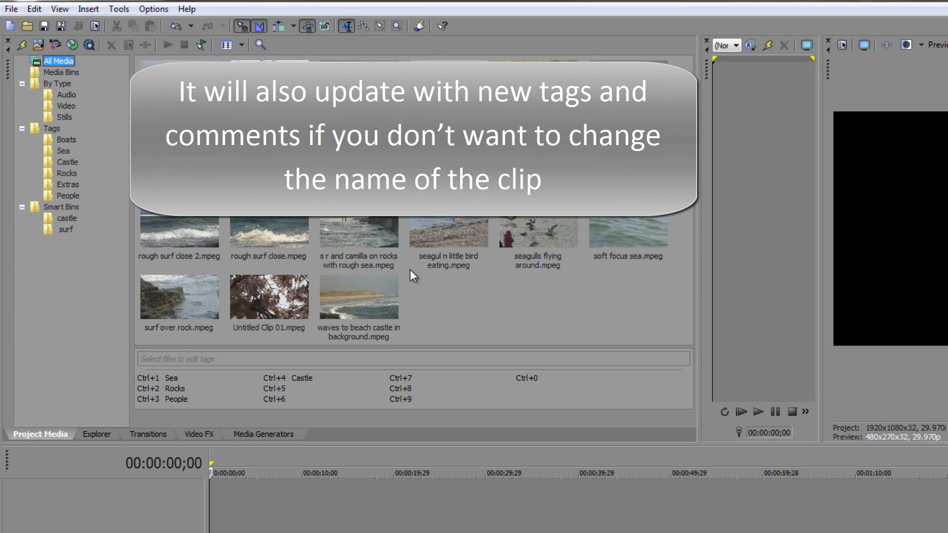
# - Rename Untitled Clip 01.mpeg to CastleSurf.mpeg and confirm it shows in the castle and surf bins
pyautogui.click(259, 327)
pyautogui.click(259, 327)
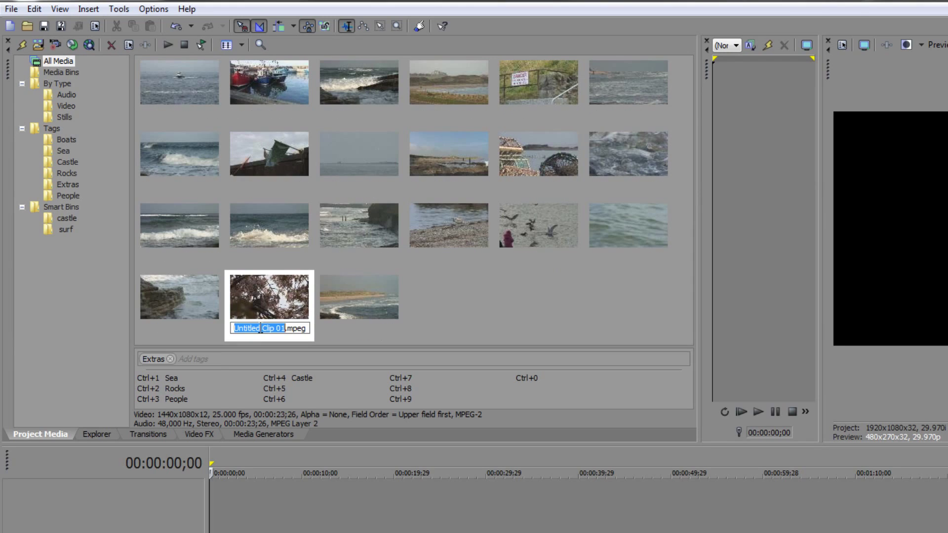
pyautogui.write('CastleS')
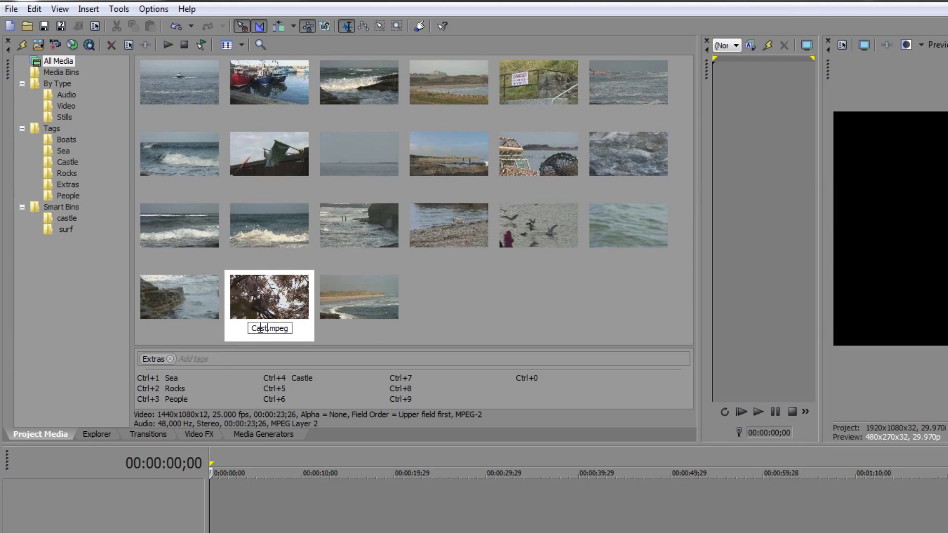
pyautogui.write('urf')
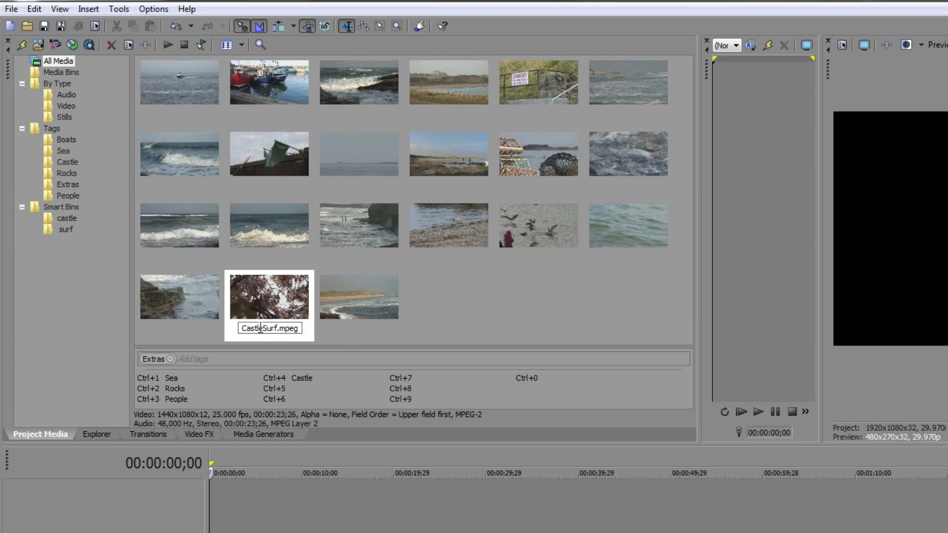
pyautogui.press('Return')
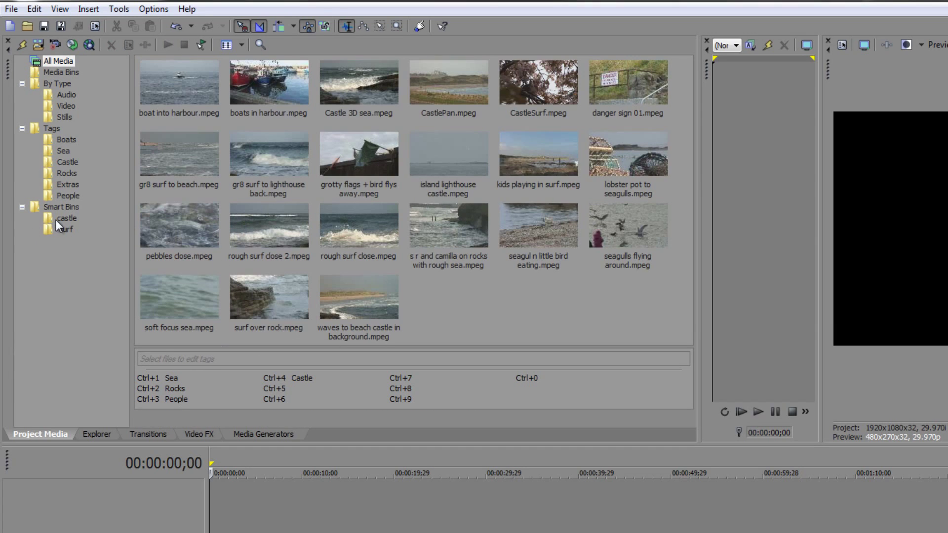
pyautogui.click(56, 221)
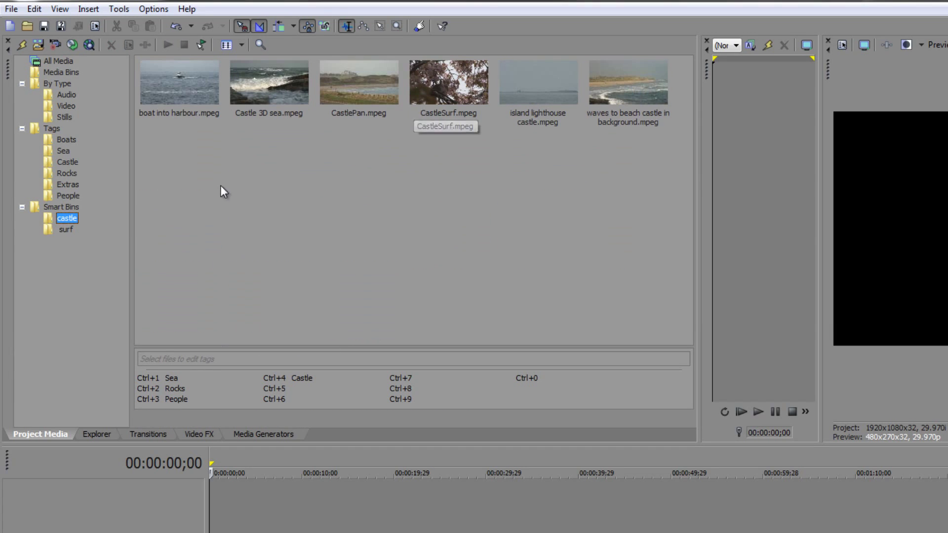
pyautogui.click(68, 230)
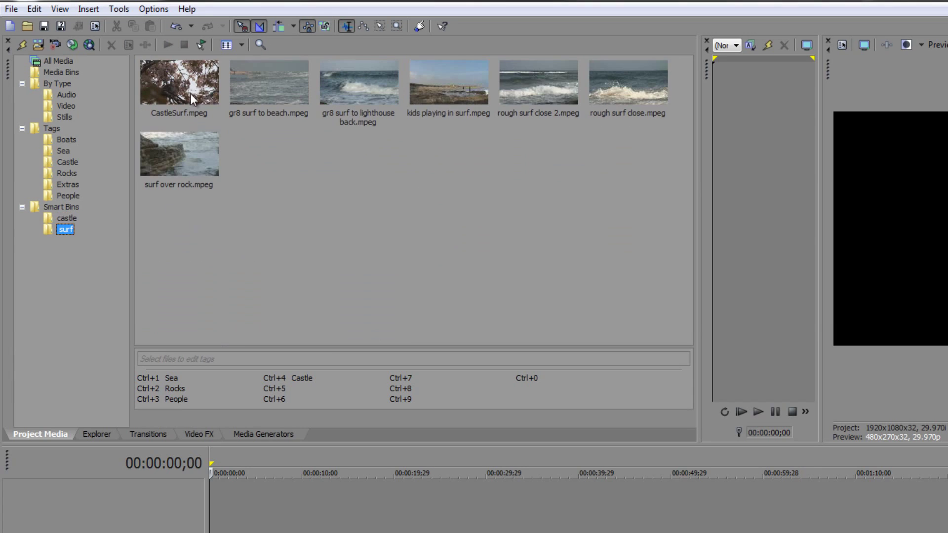